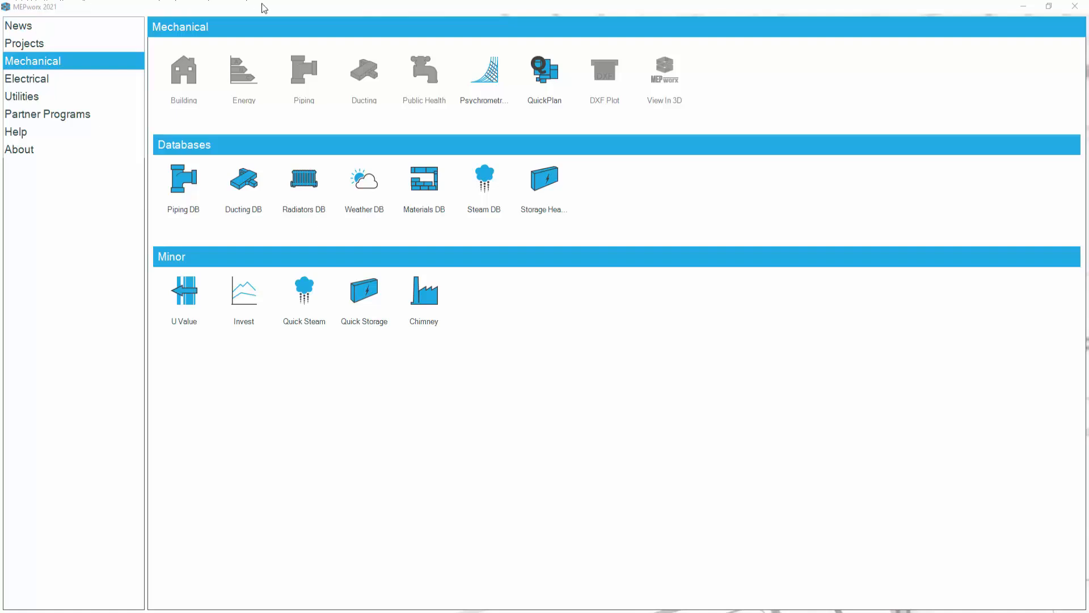
# Launch the radiator database editor and open the Stelrad Vita 2021.DBR file from the Radiators folder.
pyautogui.click(295, 180)
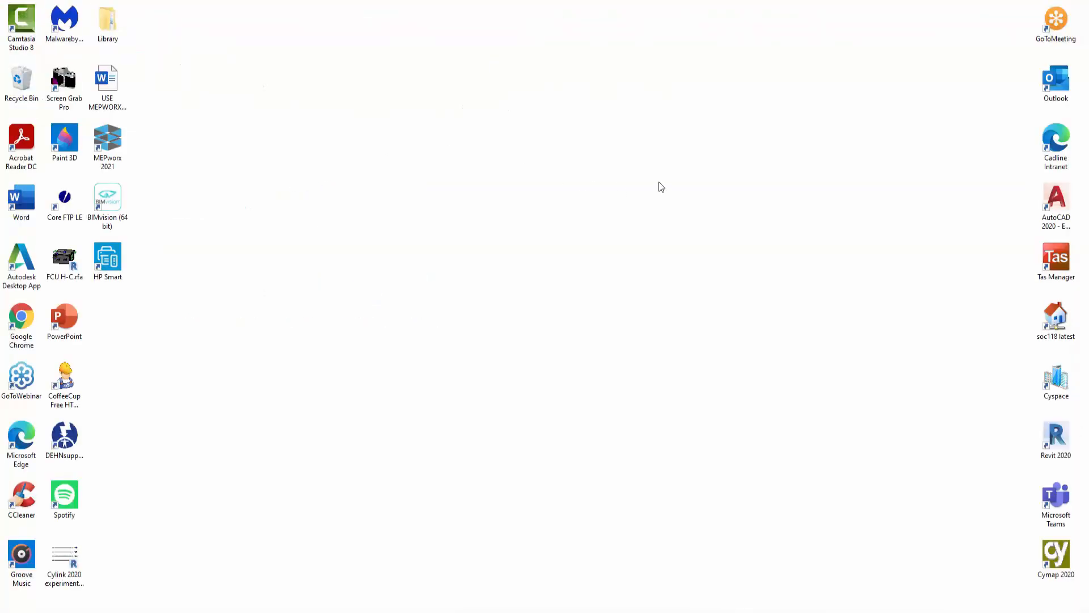
pyautogui.click(685, 180)
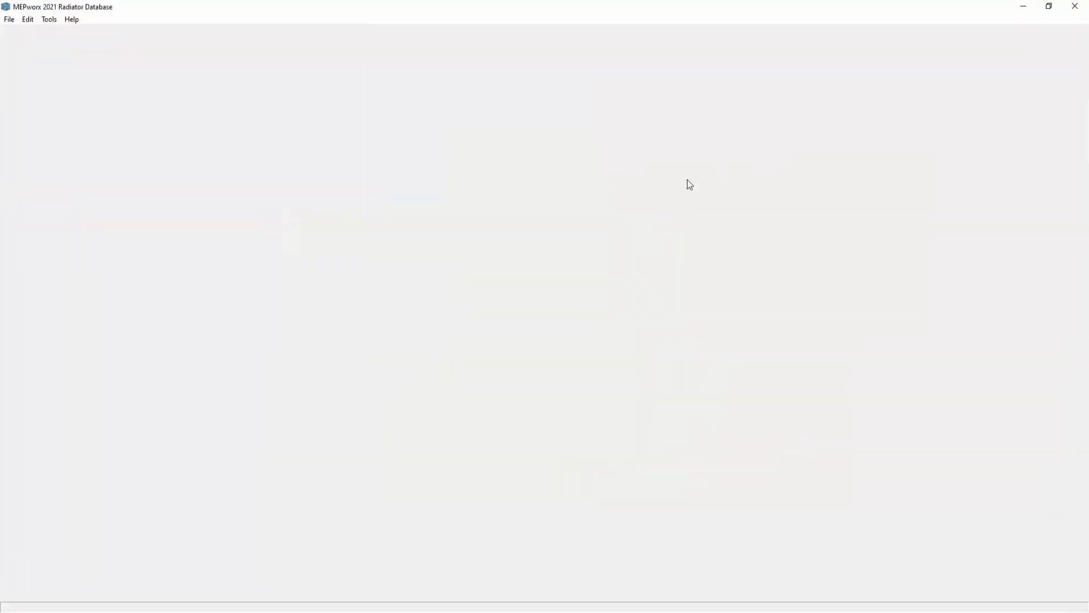
pyautogui.click(9, 20)
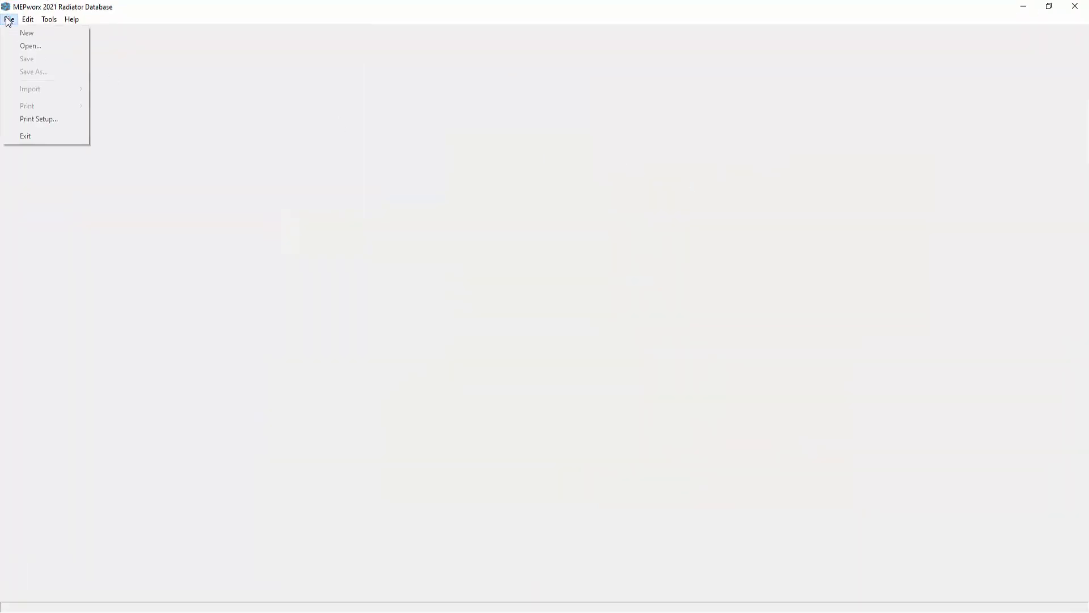
pyautogui.click(23, 47)
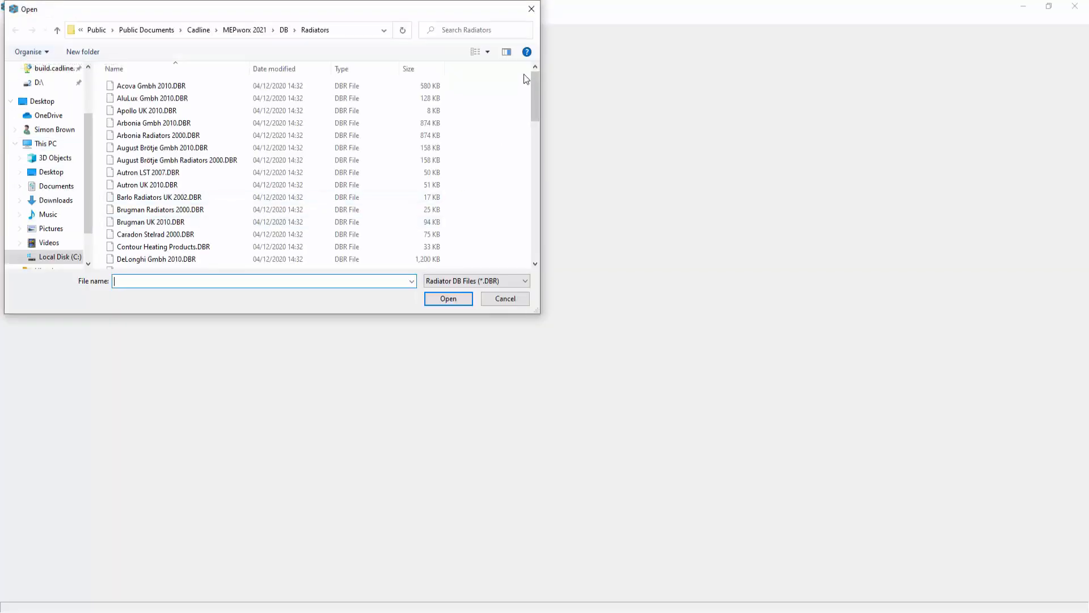
pyautogui.moveTo(536, 89); pyautogui.dragTo(536, 216)
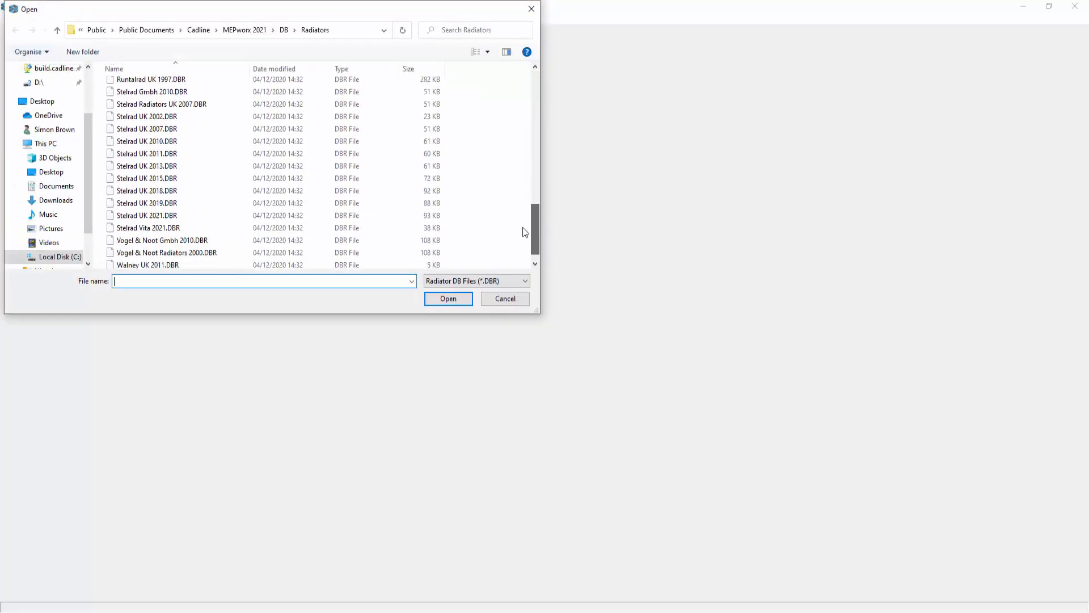
pyautogui.click(149, 227)
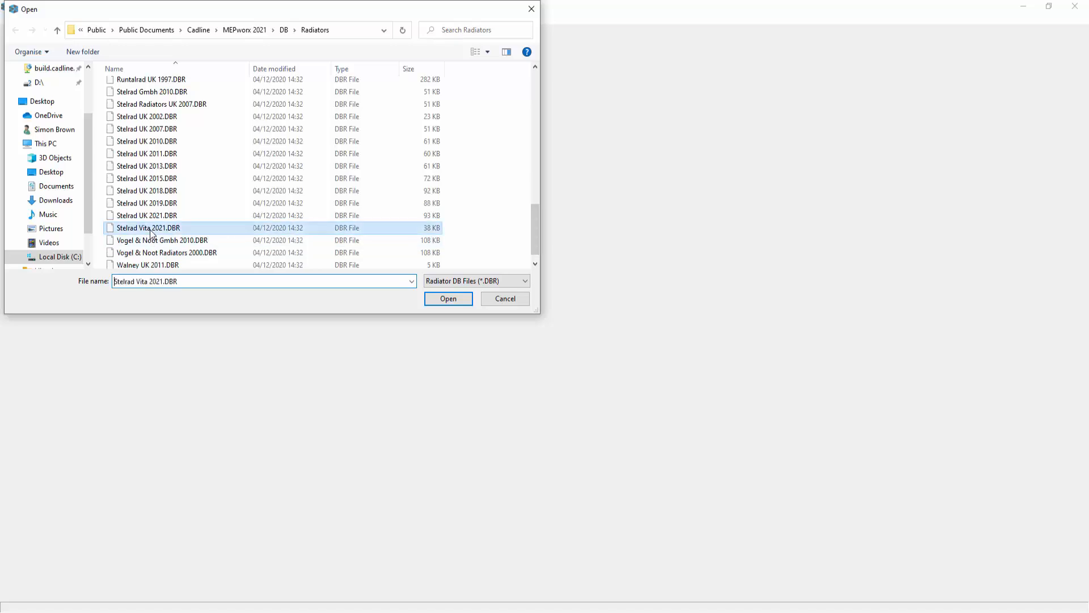
pyautogui.click(447, 299)
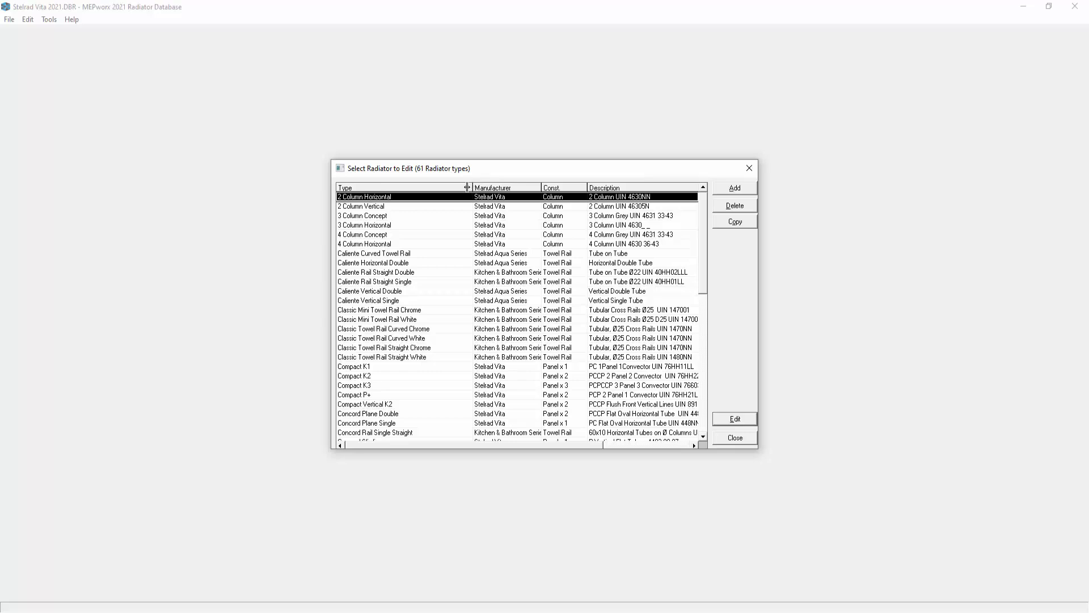
# Examine the 4 Column Concept radiator's properties and the lengths and outputs stored for its 600 mm height.
pyautogui.moveTo(468, 188); pyautogui.dragTo(437, 188)
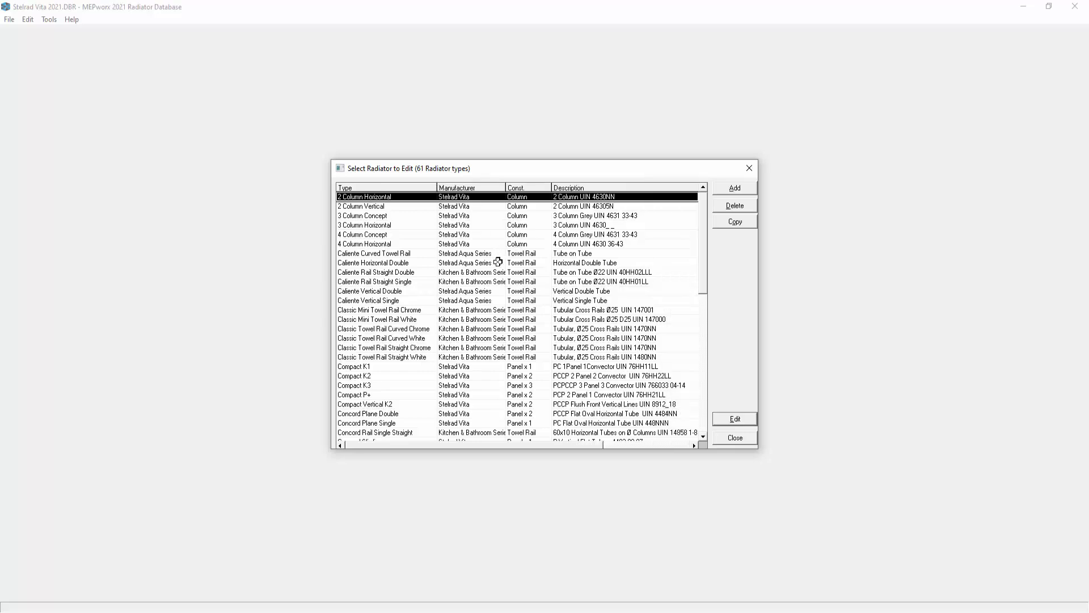
pyautogui.click(454, 234)
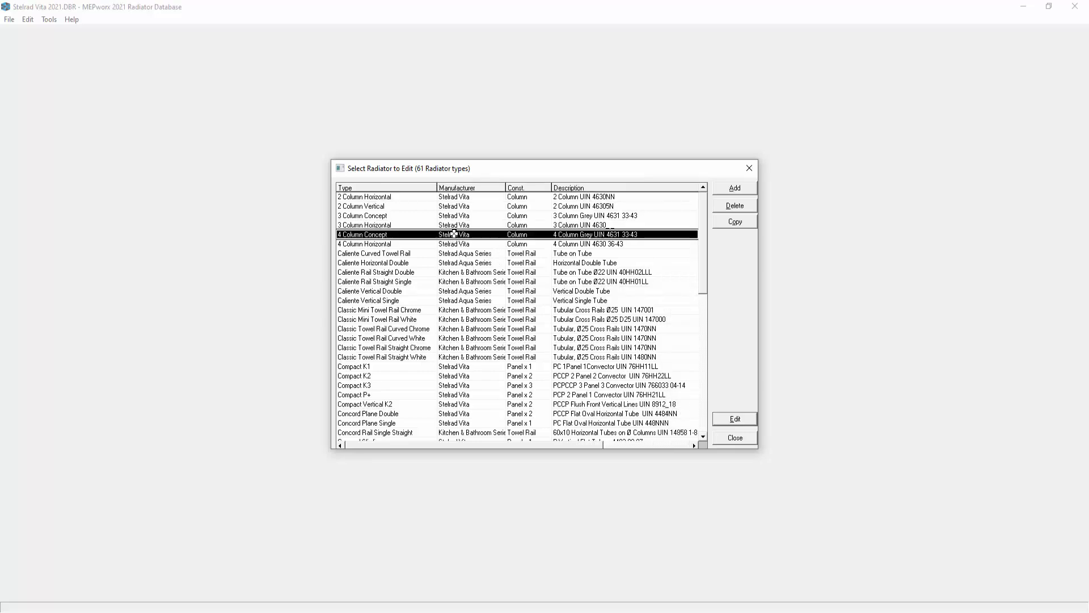
pyautogui.click(724, 422)
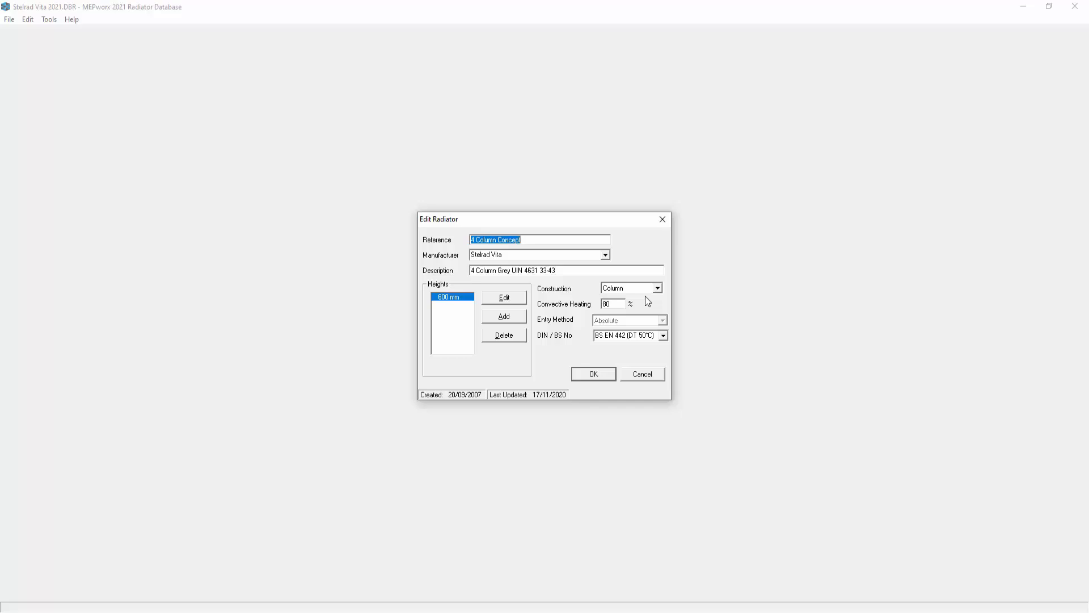
pyautogui.click(504, 298)
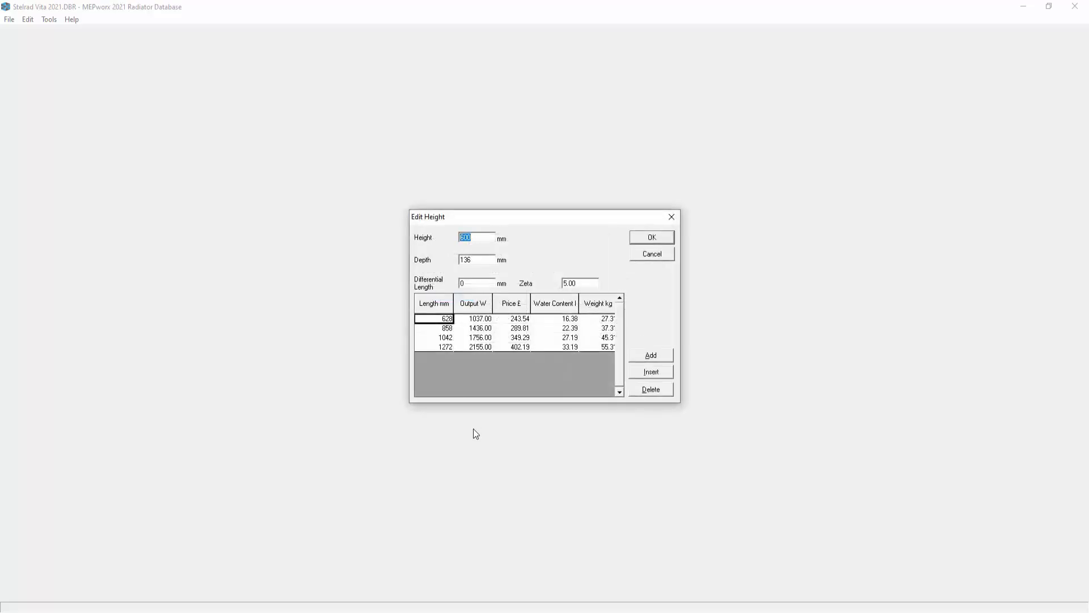
pyautogui.click(476, 319)
pyautogui.click(473, 329)
pyautogui.click(473, 337)
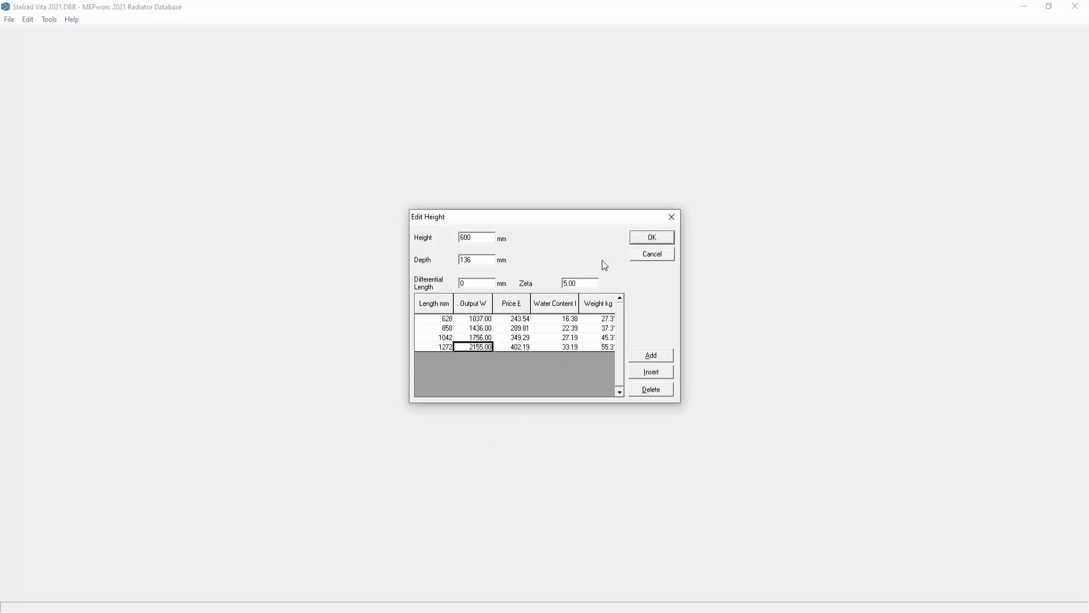
pyautogui.click(635, 238)
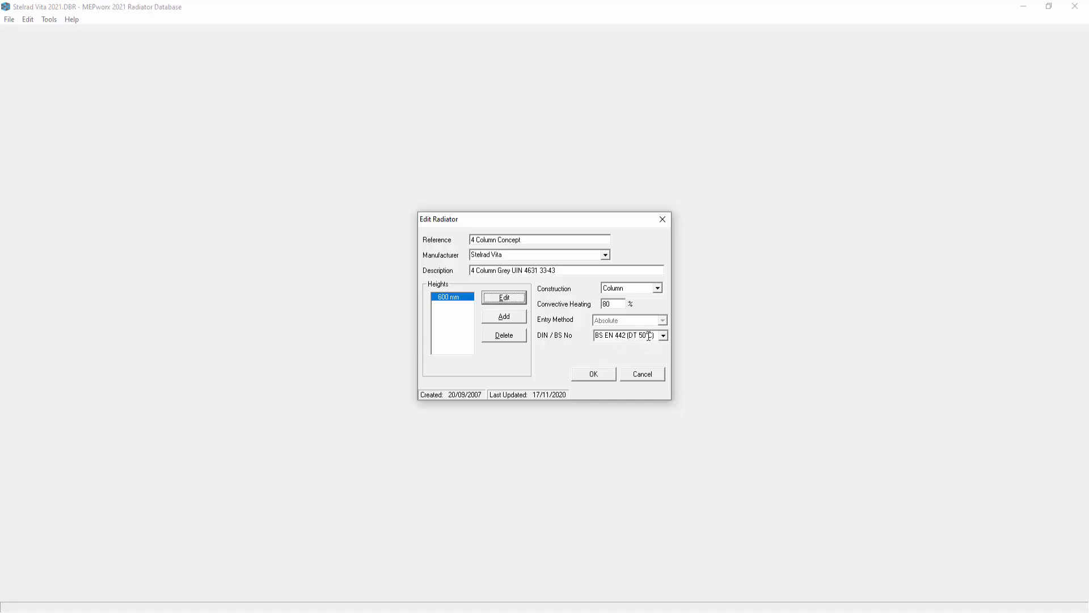
pyautogui.click(503, 298)
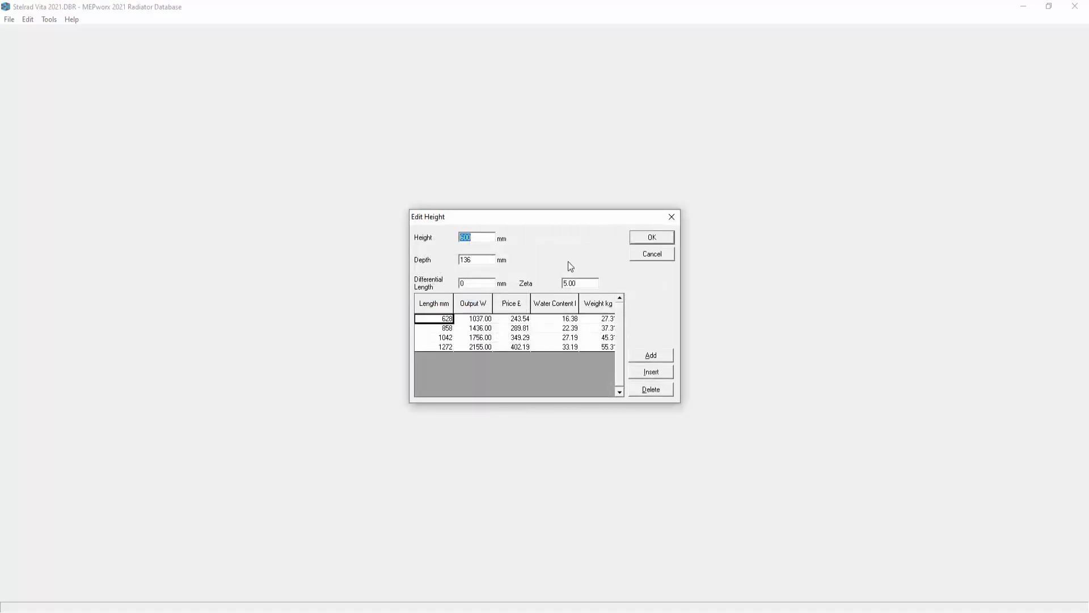
pyautogui.click(656, 254)
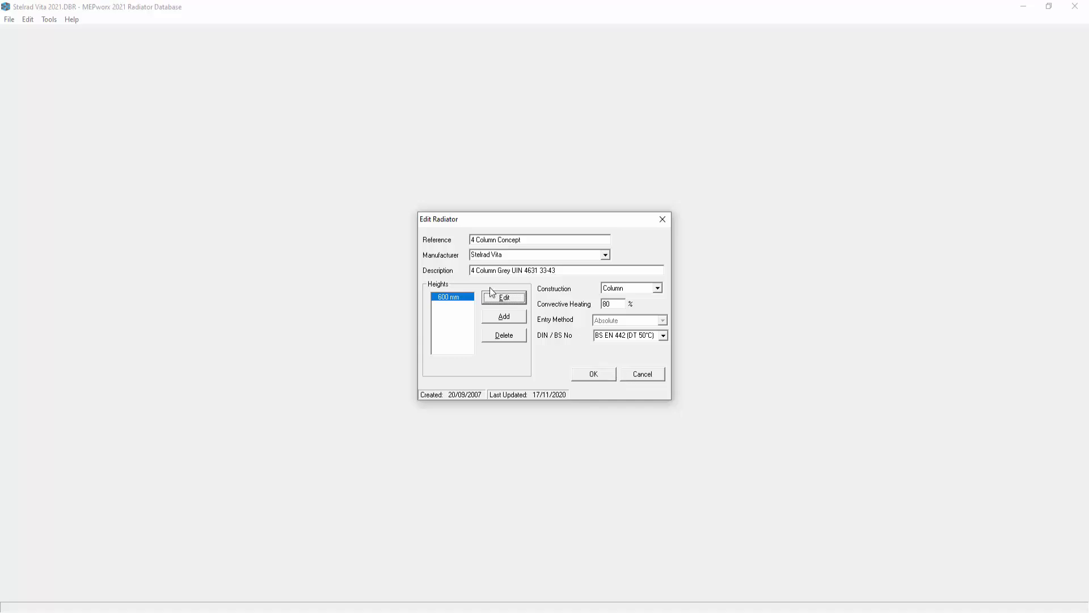
pyautogui.click(635, 375)
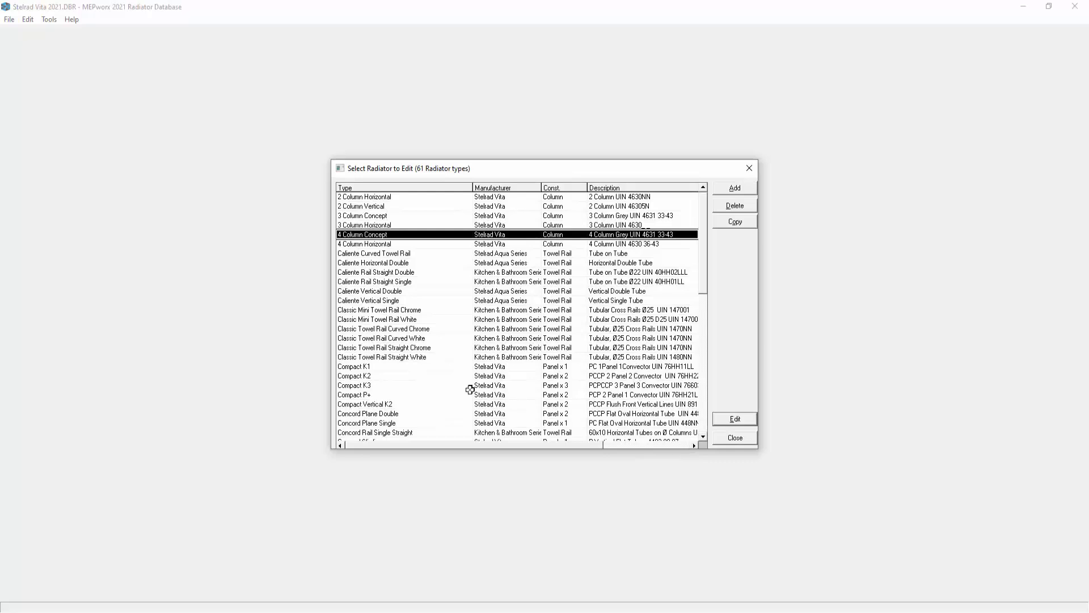
# Examine the Compact K1 radiator's properties and the sizing data stored for its 300 mm height.
pyautogui.click(470, 366)
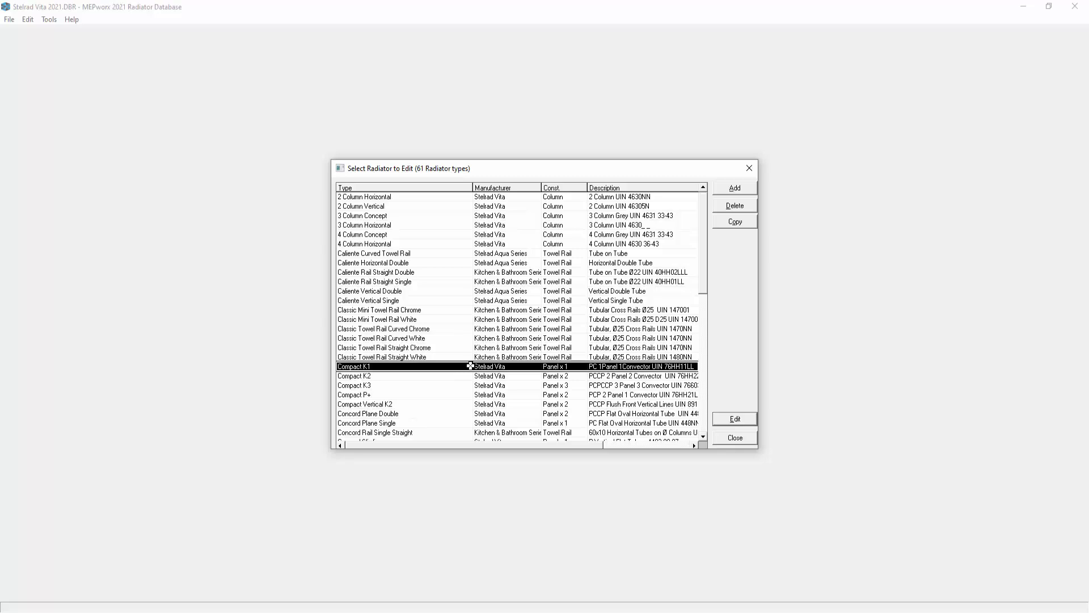
pyautogui.click(734, 423)
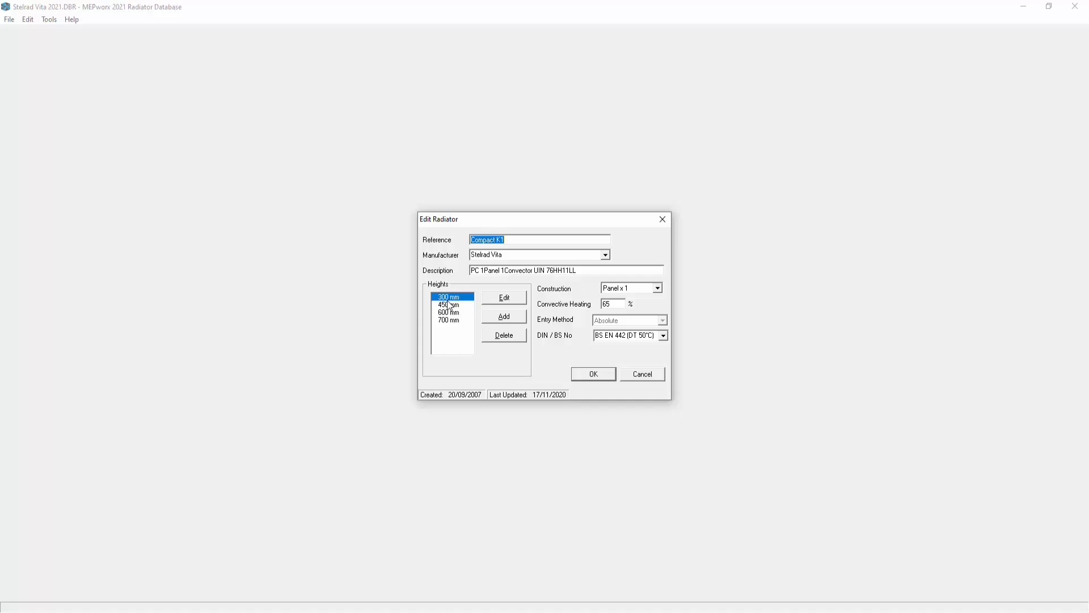
pyautogui.click(503, 298)
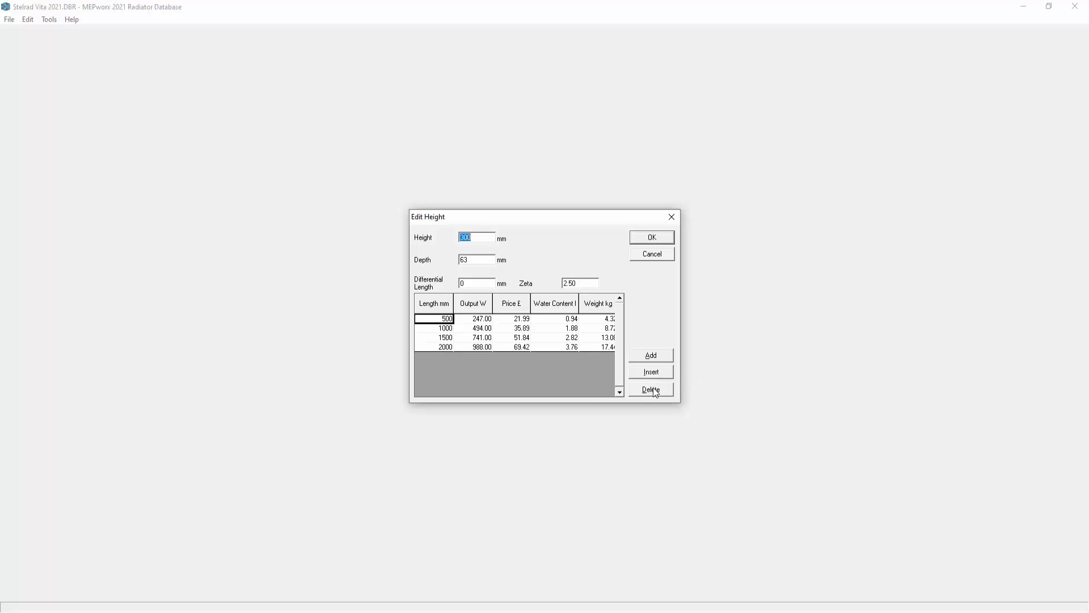
pyautogui.click(652, 254)
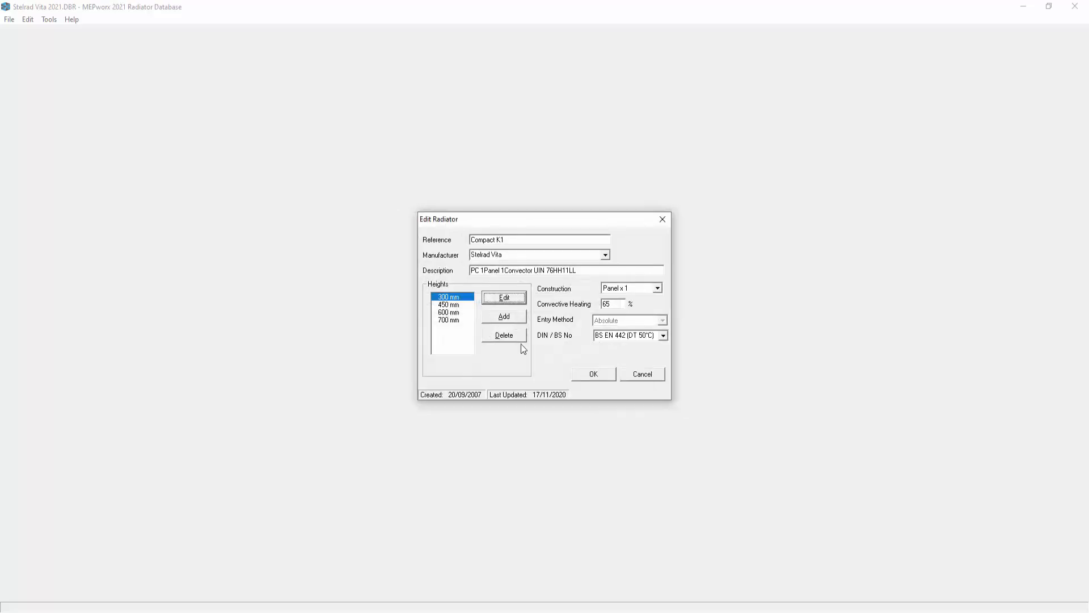
# Review the full table of lengths and outputs for the Compact K1's 700 mm height and close the radiator list.
pyautogui.click(448, 321)
pyautogui.click(509, 303)
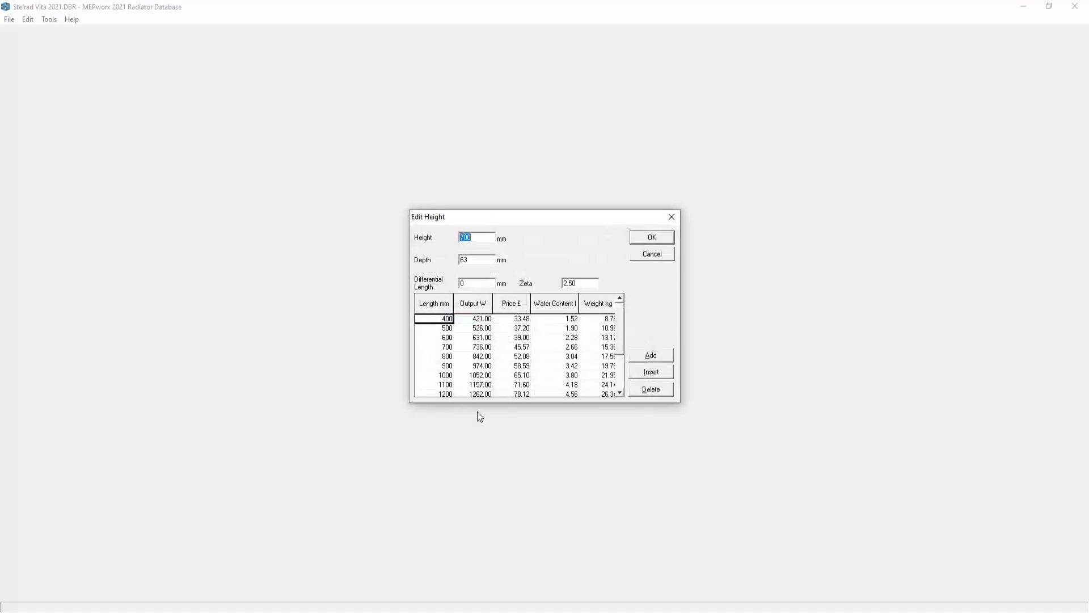
pyautogui.scroll(-2, 619, 361)
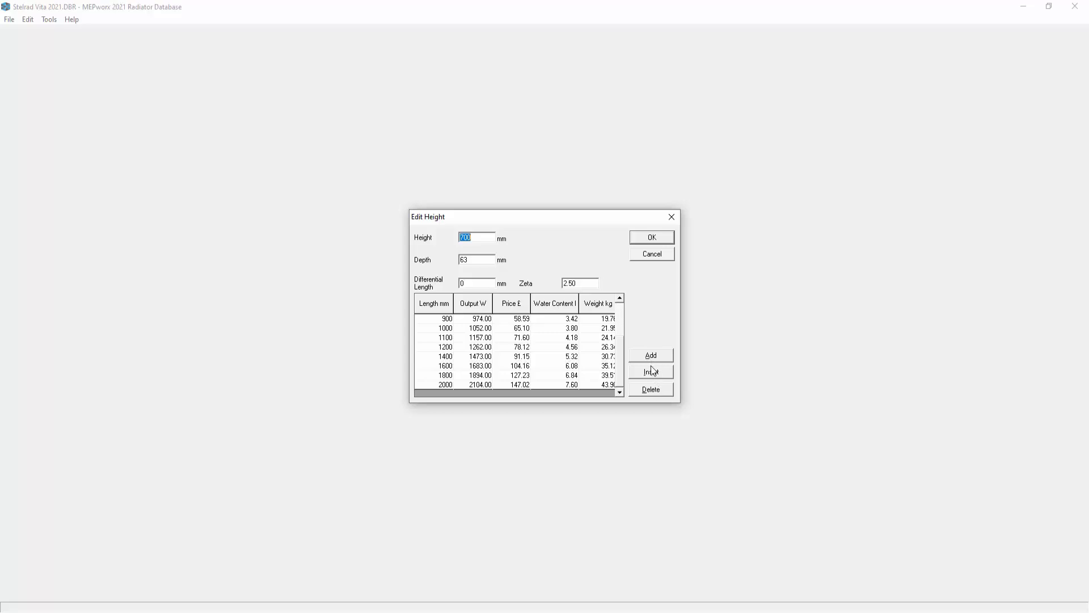
pyautogui.click(652, 254)
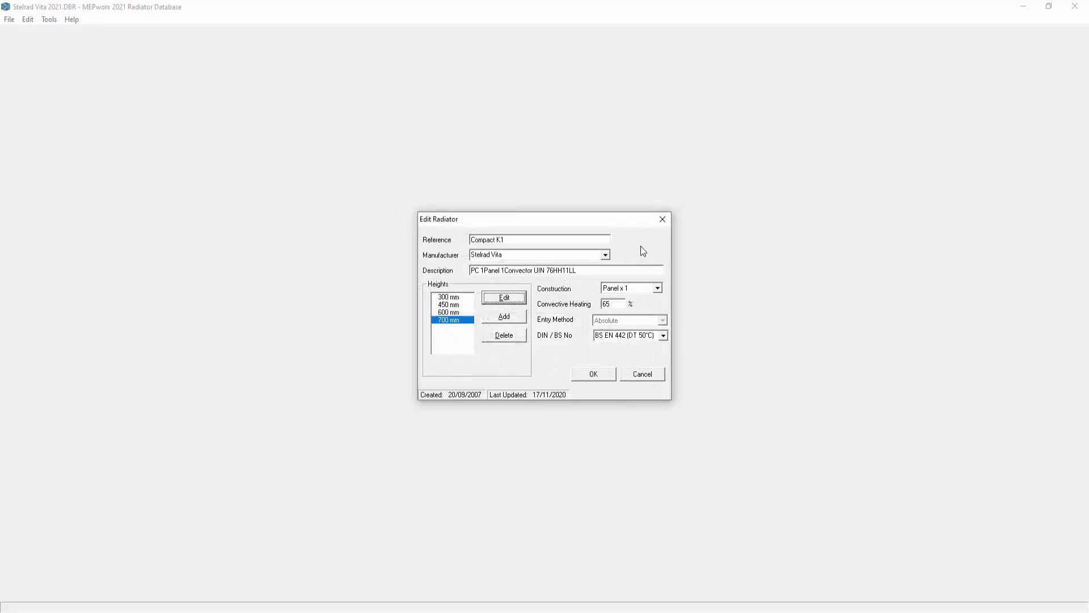
pyautogui.click(591, 375)
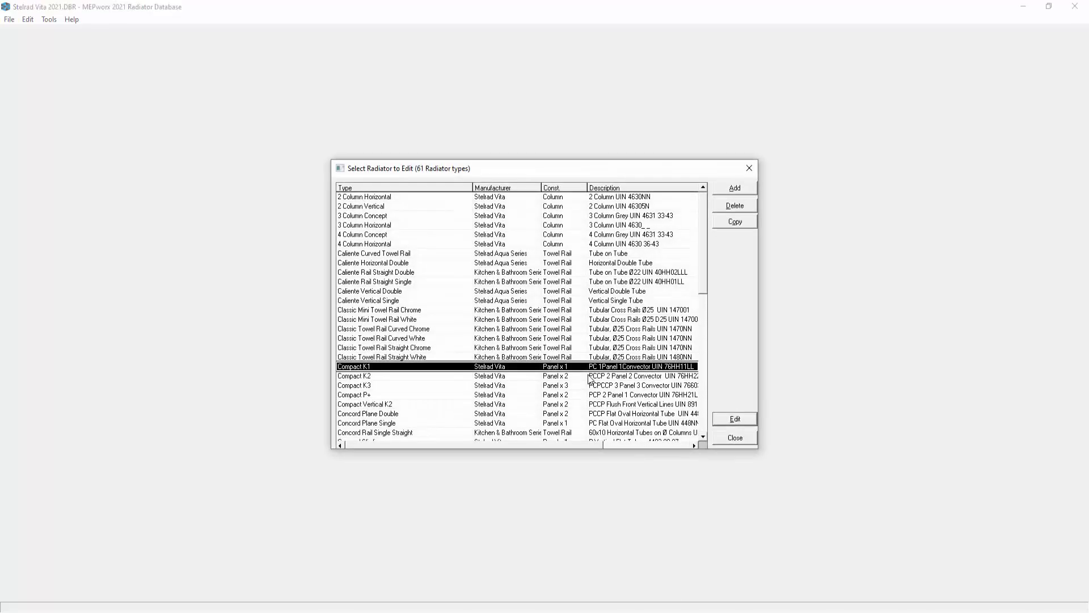
pyautogui.click(736, 440)
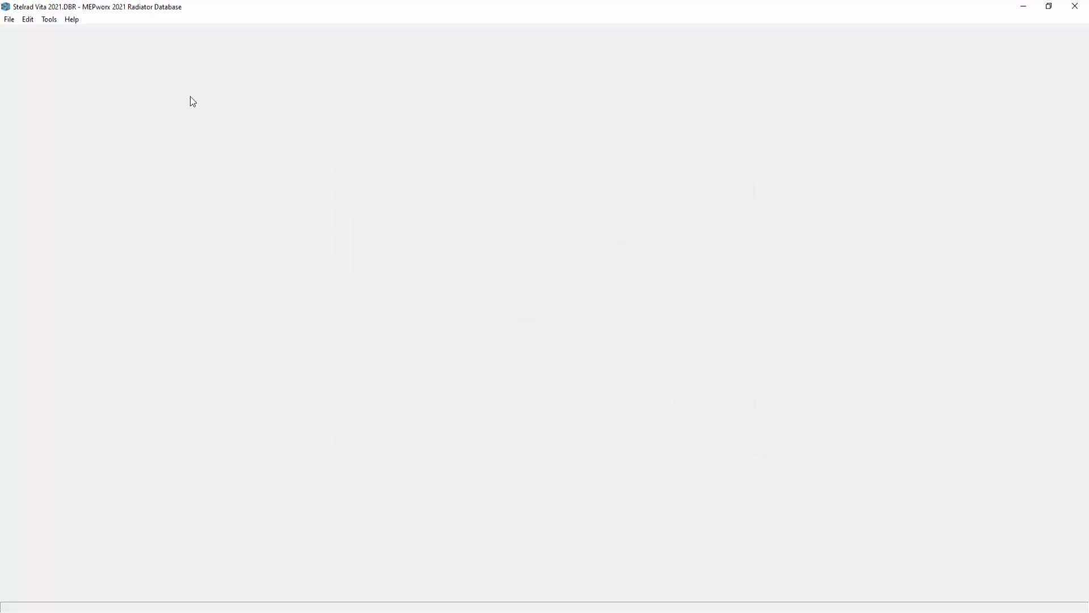
# Save a copy of the open database as AMALGAM in the Radiators folder.
pyautogui.click(9, 19)
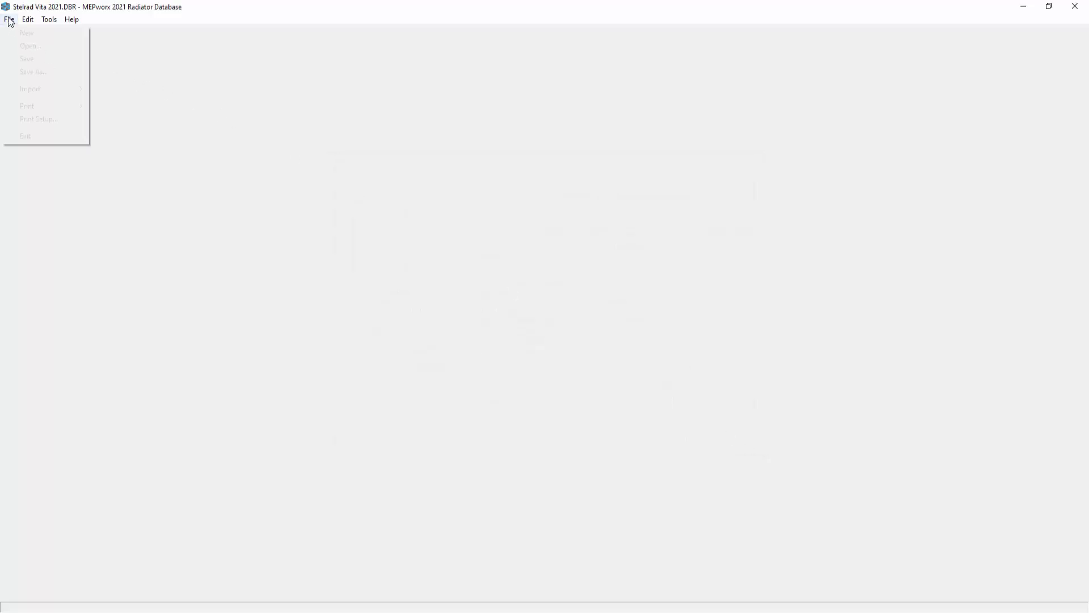
pyautogui.click(32, 72)
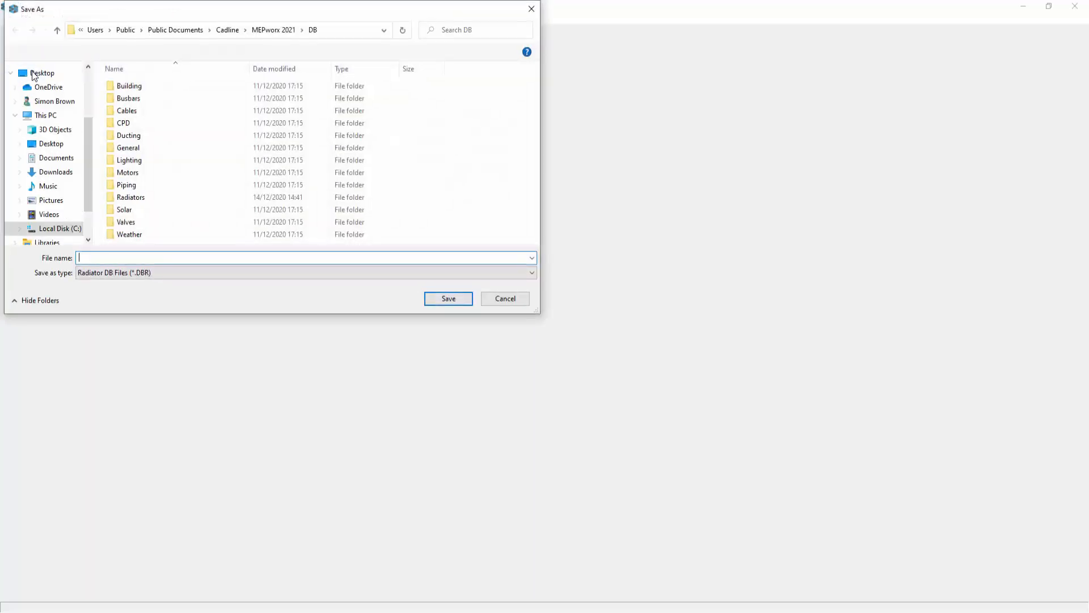
pyautogui.doubleClick(137, 199)
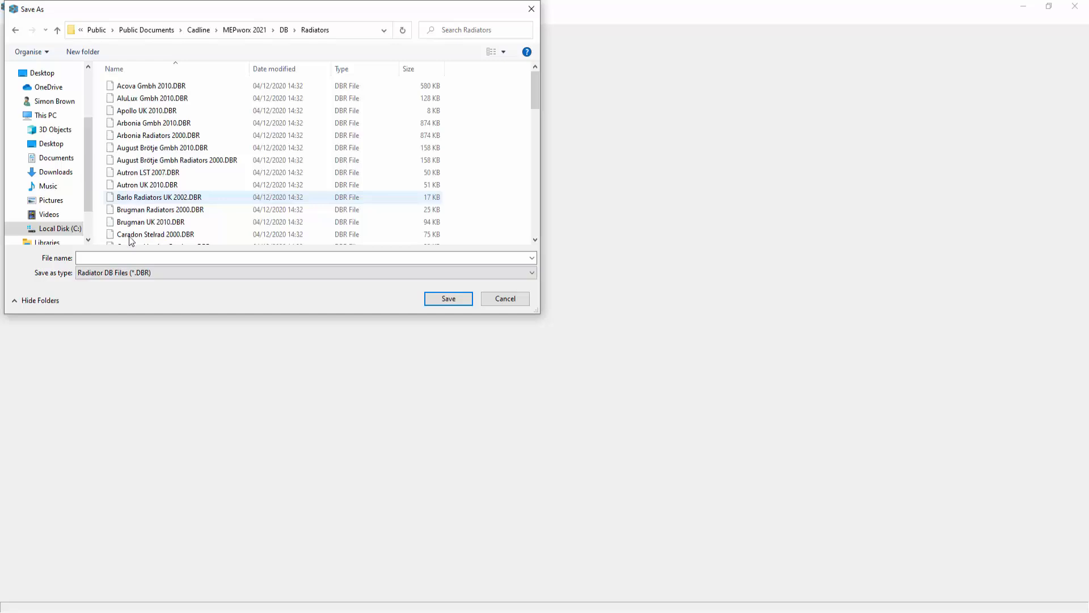
pyautogui.click(122, 258)
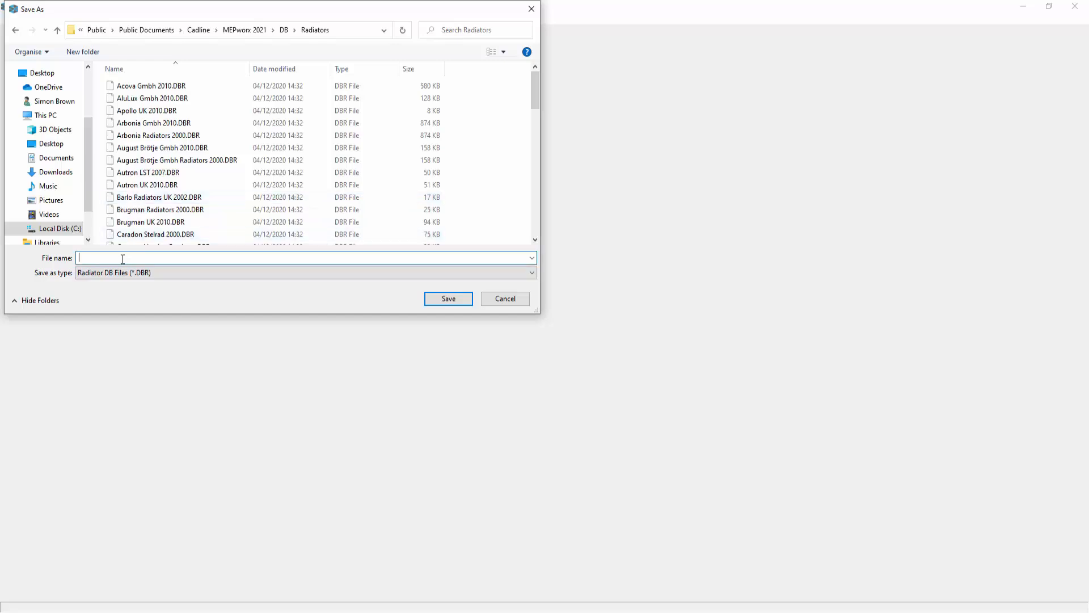
pyautogui.write('AMALGAM')
pyautogui.click(448, 301)
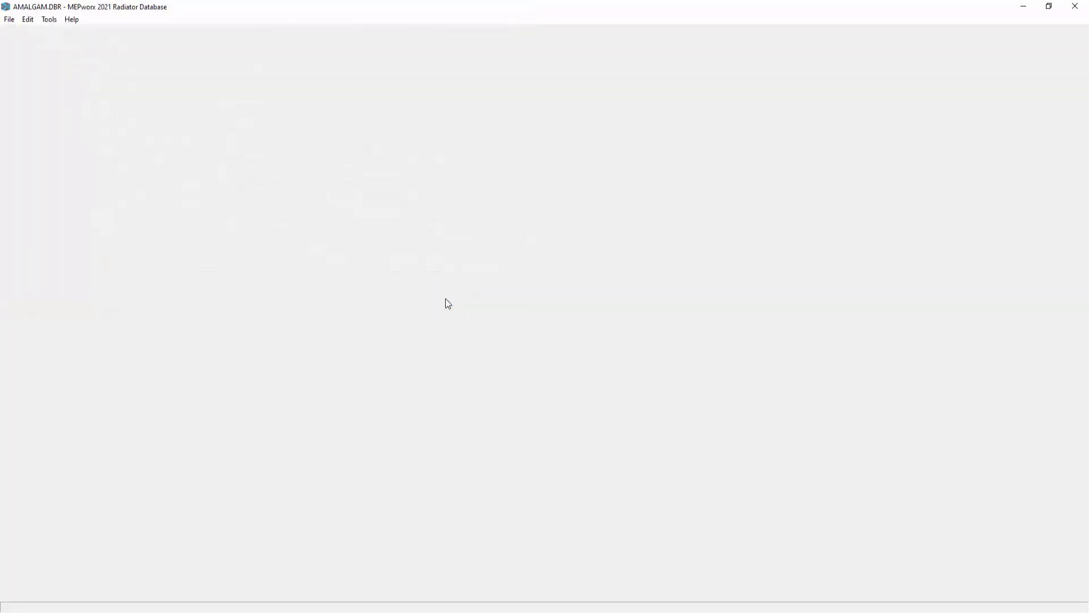
# Import the Henrad UK 2015.DBR radiator database from the Radiators folder into the open AMALGAM database.
pyautogui.click(10, 21)
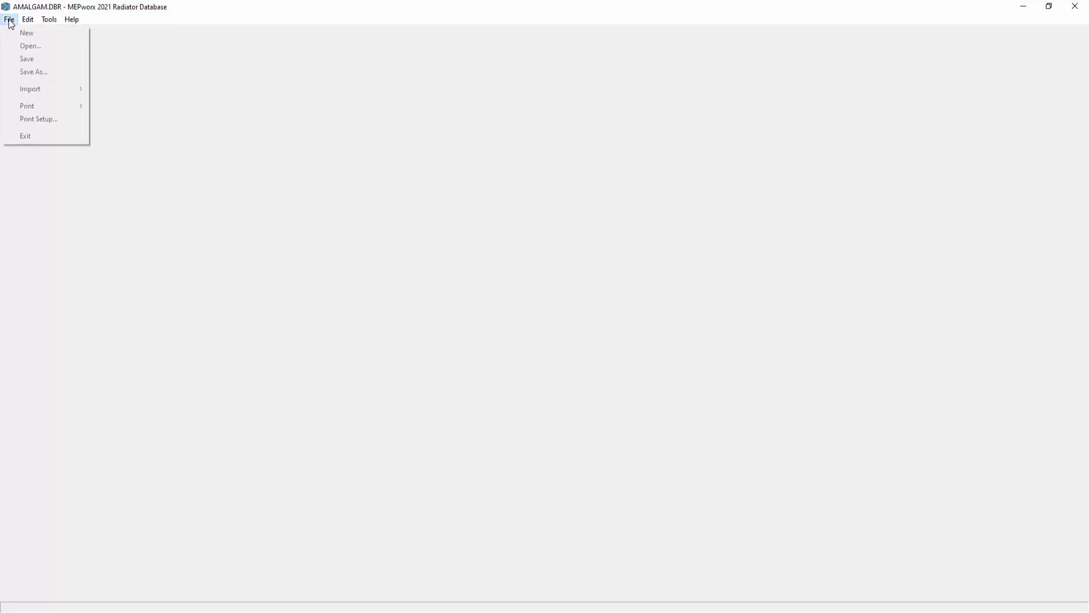
pyautogui.moveTo(43, 90)
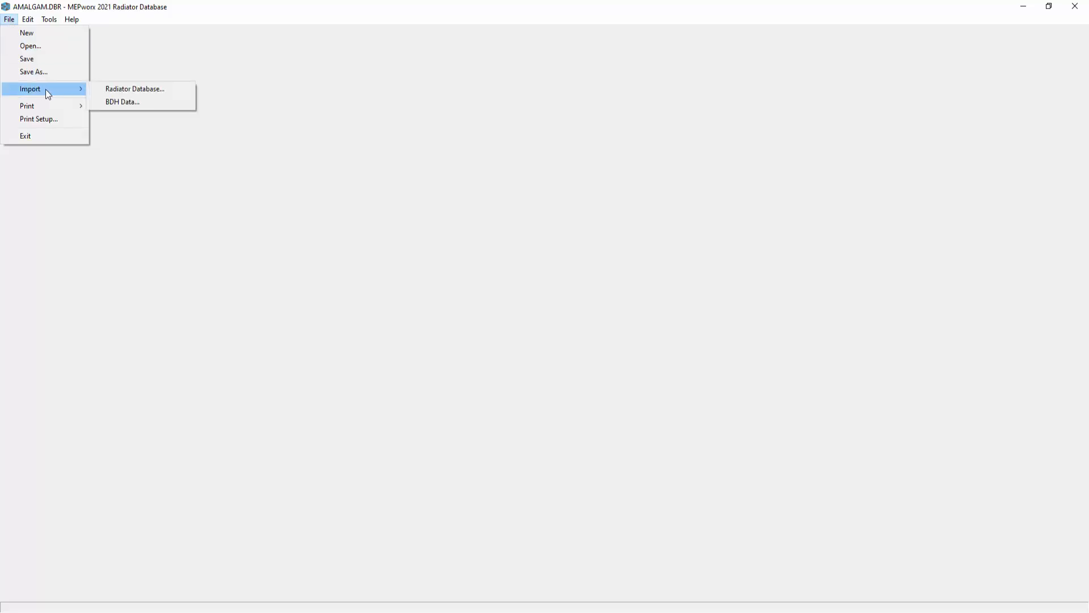
pyautogui.click(97, 86)
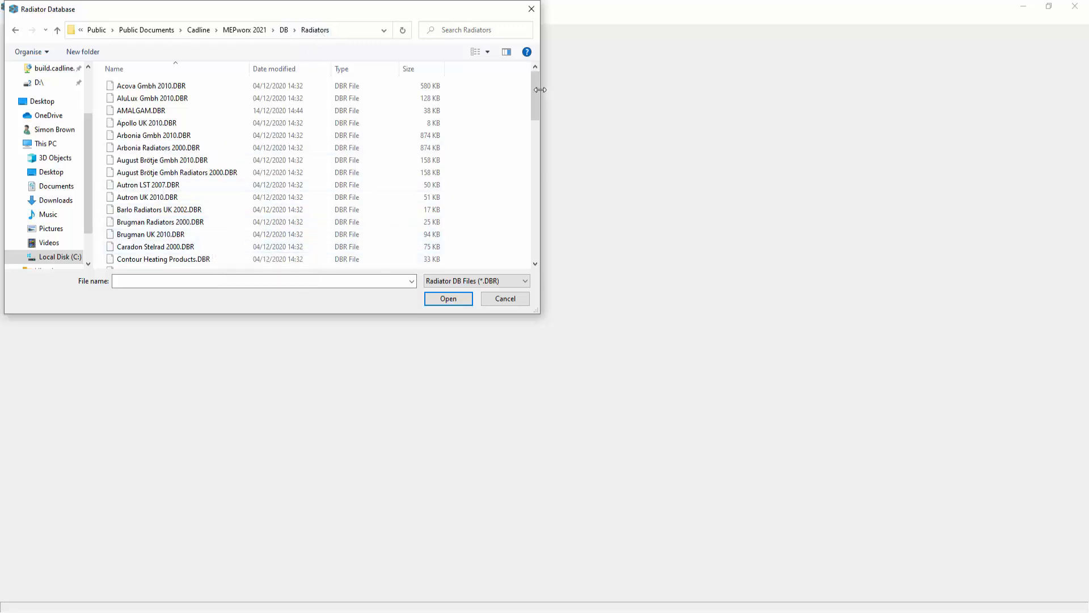
pyautogui.moveTo(535, 89); pyautogui.dragTo(540, 147)
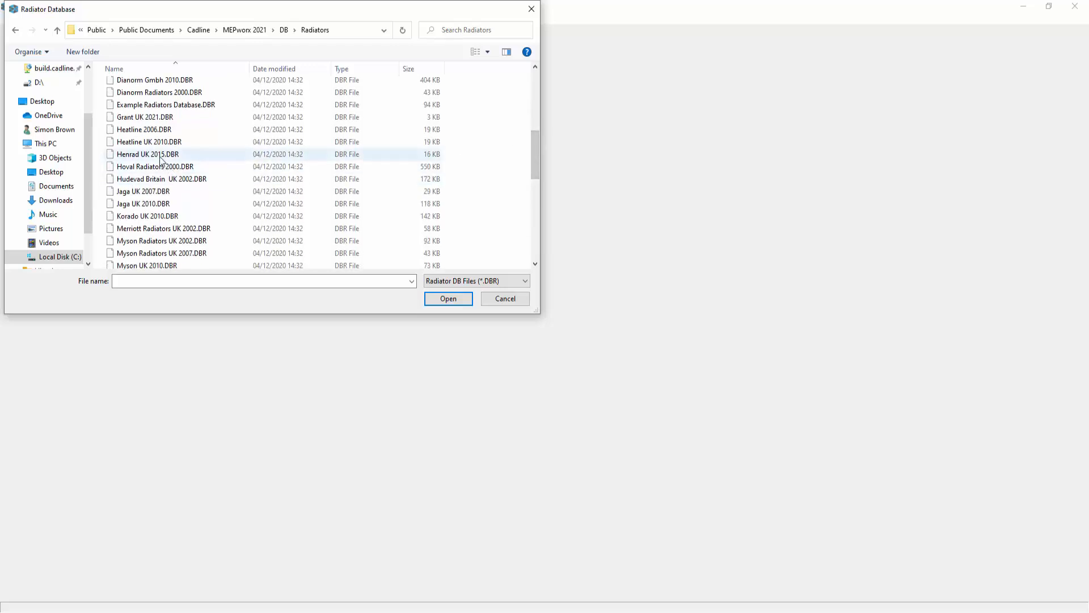
pyautogui.click(159, 155)
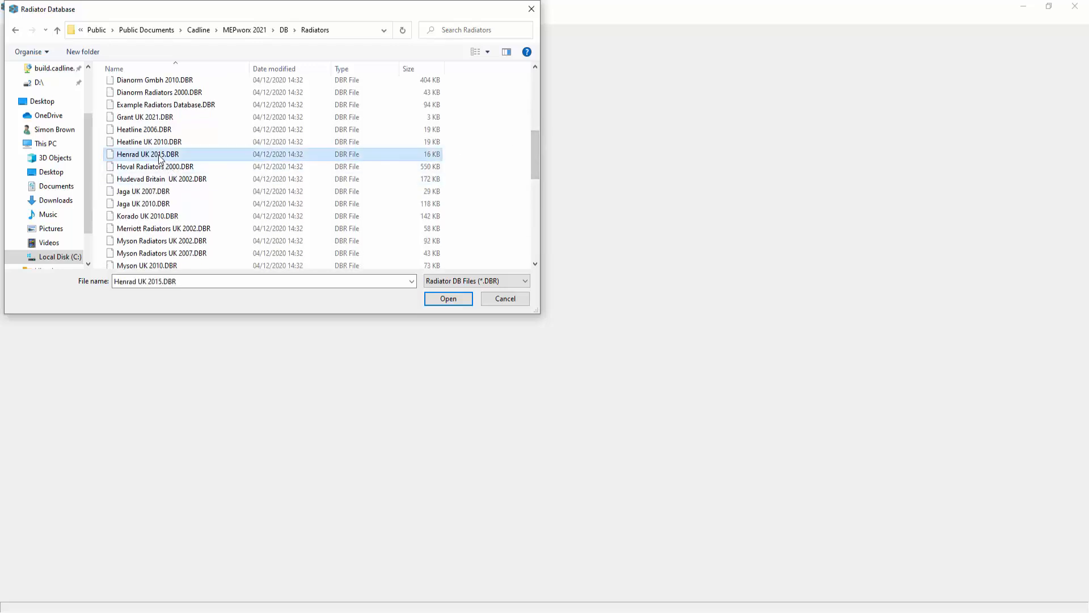
pyautogui.click(445, 296)
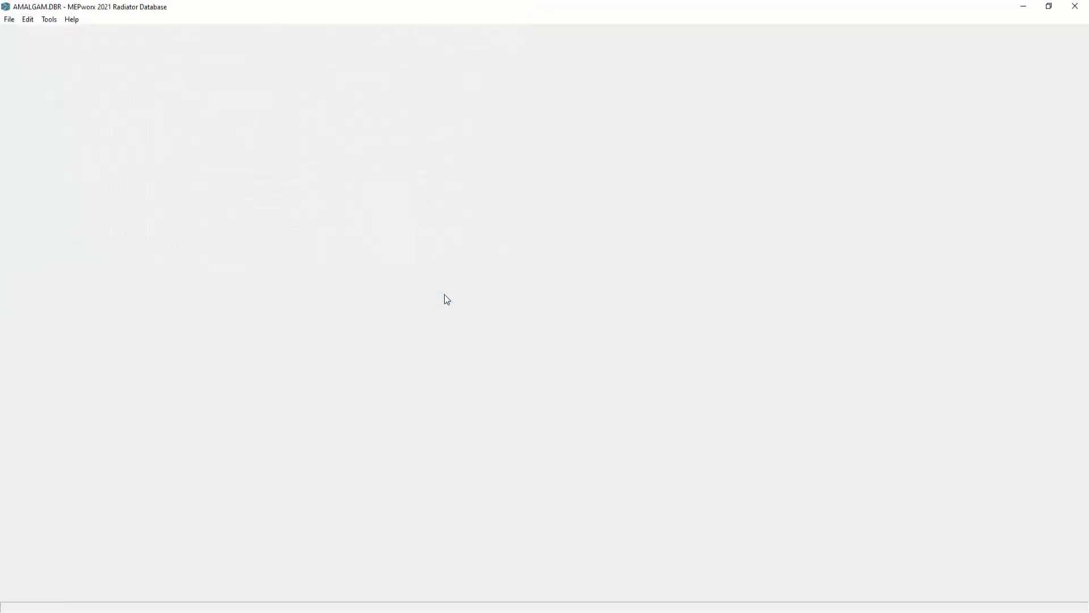
# Check the combined radiator list sorted by manufacturer, close it, and save the AMALGAM database.
pyautogui.click(27, 19)
pyautogui.click(38, 33)
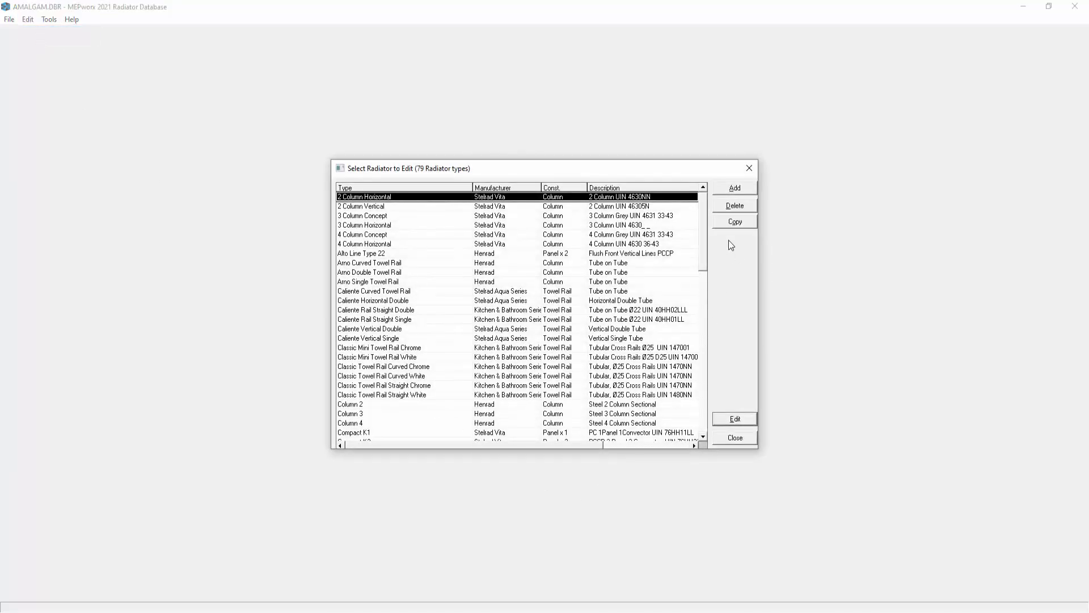
pyautogui.moveTo(705, 227); pyautogui.dragTo(703, 315)
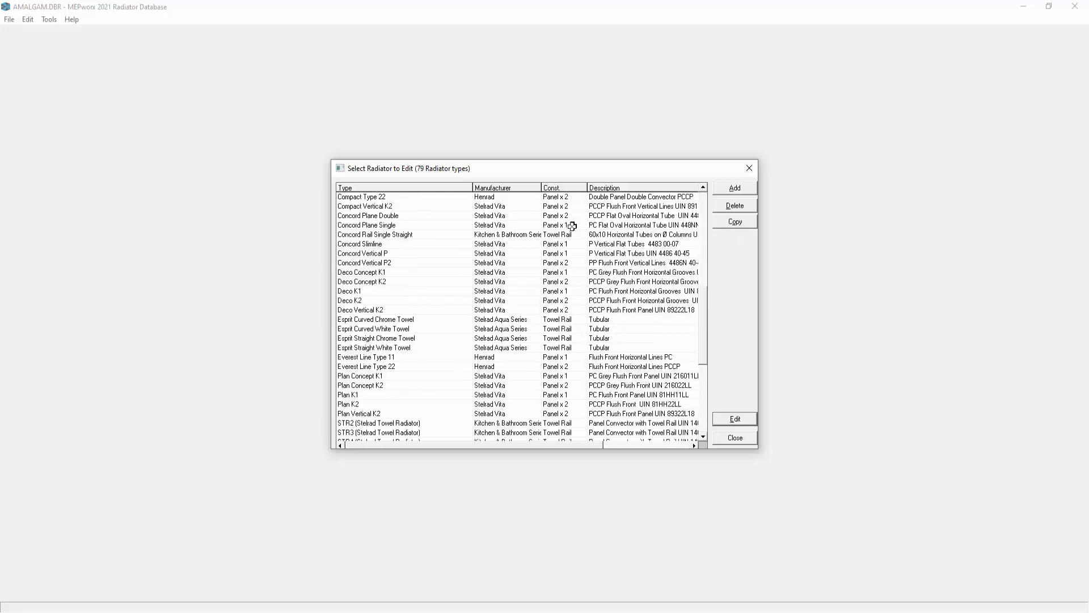
pyautogui.click(520, 188)
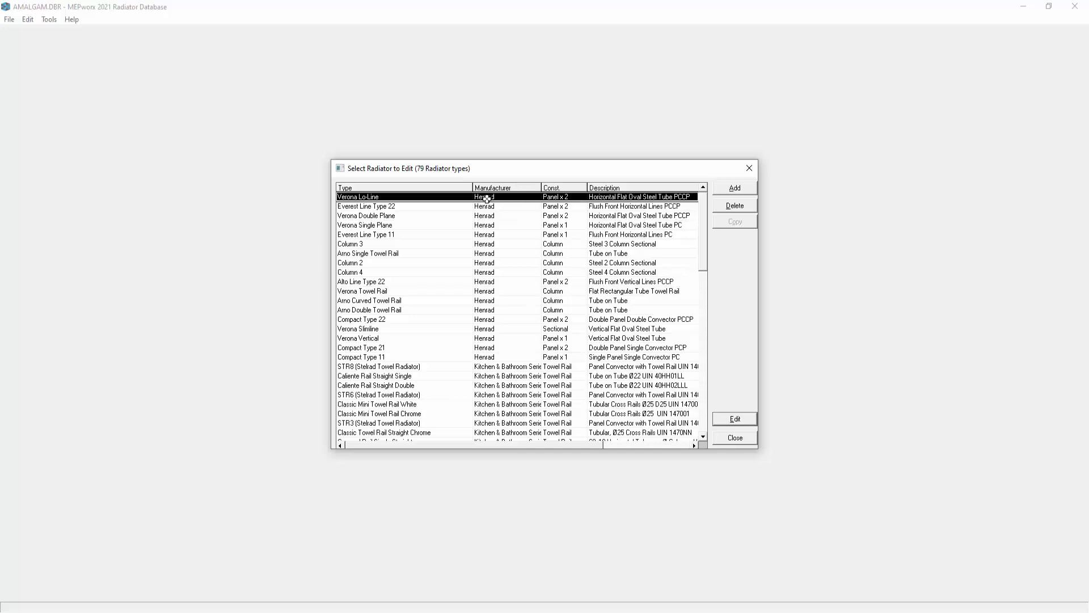
pyautogui.moveTo(486, 197)
pyautogui.mouseDown()
pyautogui.moveTo(477, 347)
pyautogui.moveTo(479, 197)
pyautogui.mouseUp()
pyautogui.click(735, 438)
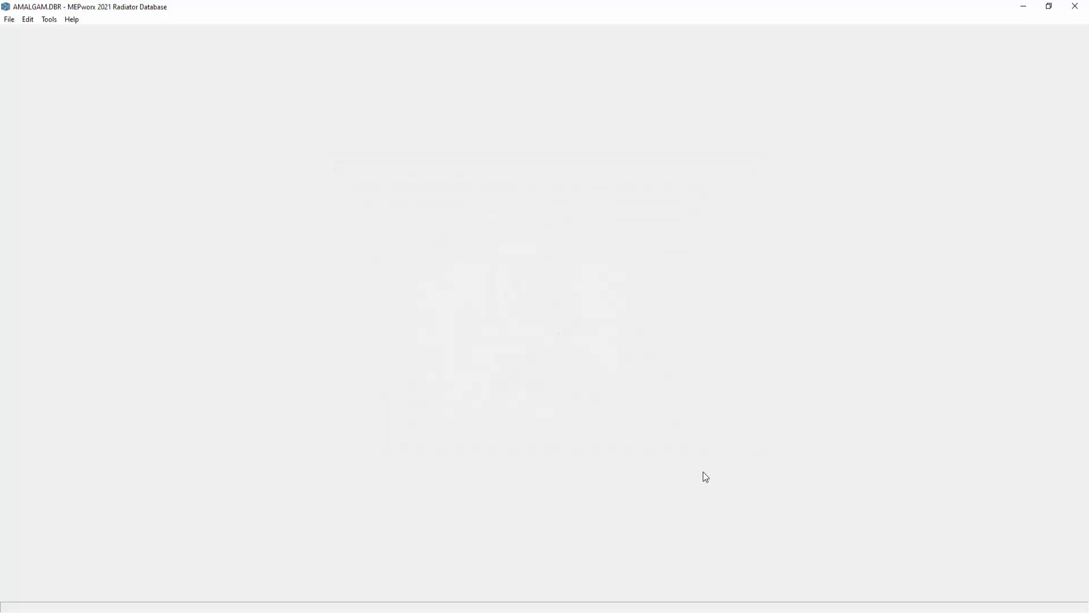
pyautogui.click(8, 19)
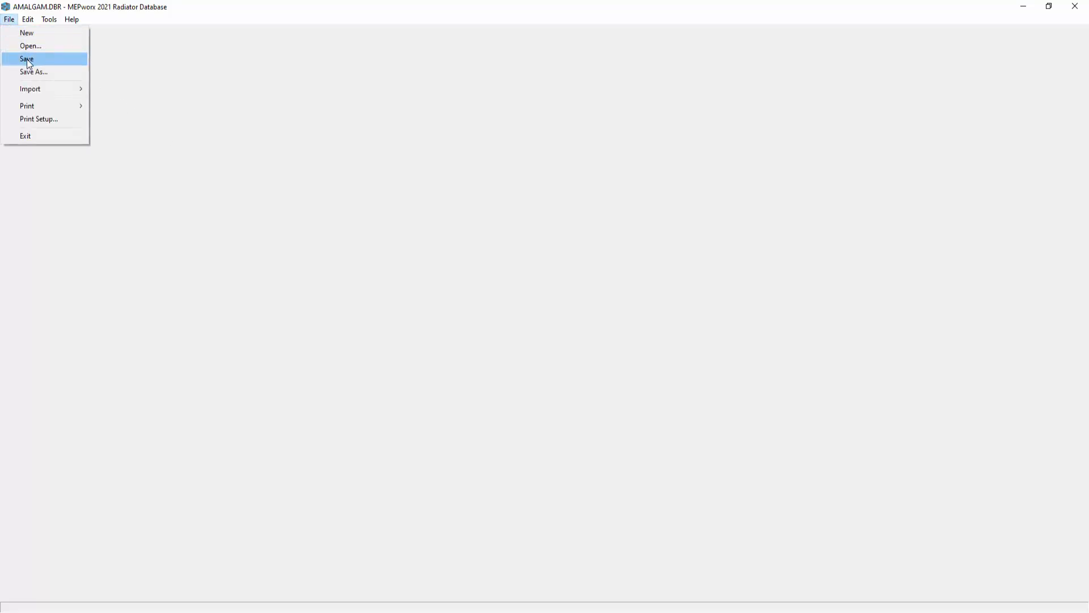
pyautogui.click(26, 59)
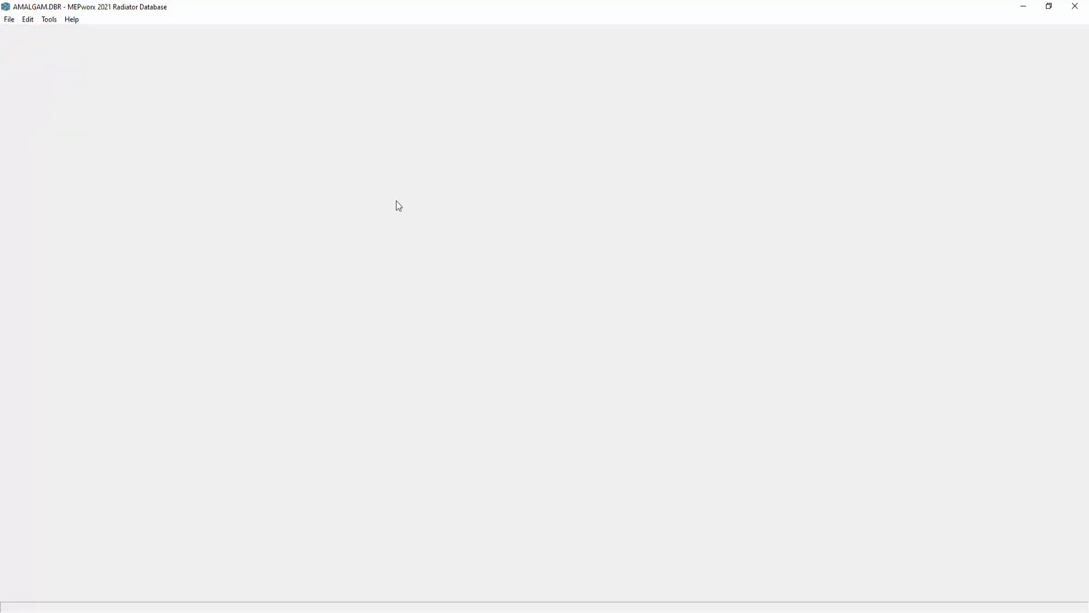